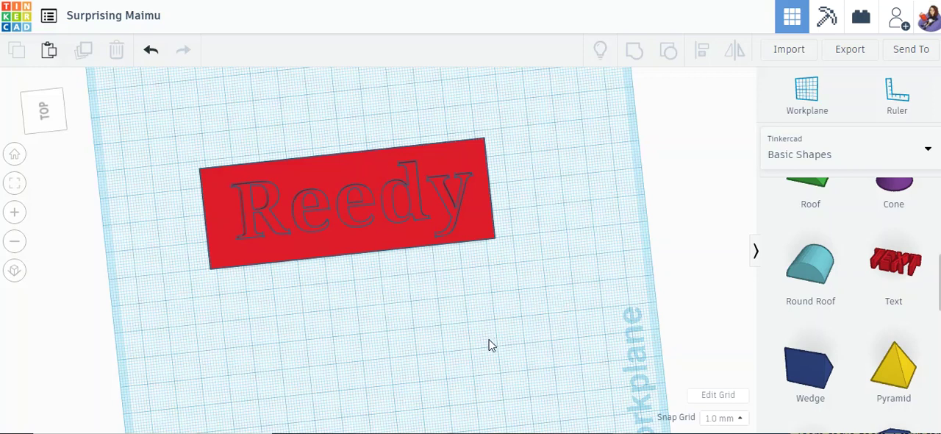
- Orbit down to a low side view showing the red Reedy plate hovering above the workplane
{"action": "mouse_move", "coordinate": [492, 353]}
{"action": "right_mouse_down"}
{"action": "mouse_move", "coordinate": [458, 309]}
{"action": "mouse_move", "coordinate": [448, 272]}
{"action": "right_mouse_up"}
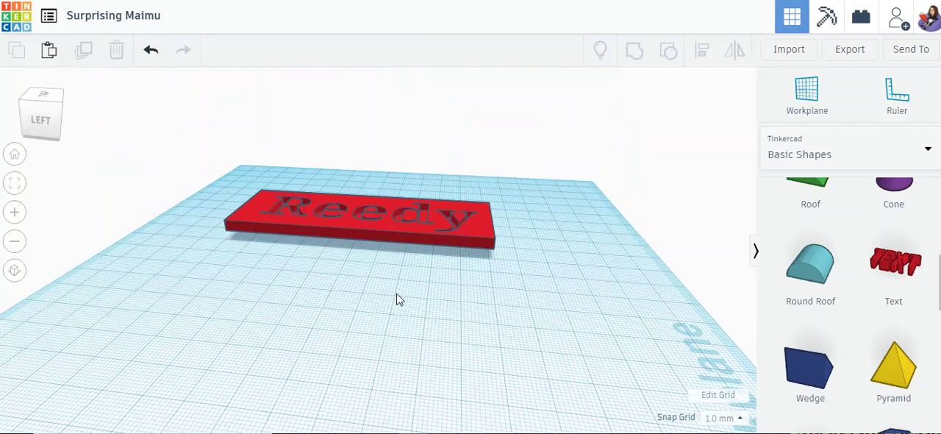
{"action": "mouse_move", "coordinate": [396, 294]}
{"action": "right_mouse_down"}
{"action": "mouse_move", "coordinate": [406, 257]}
{"action": "mouse_move", "coordinate": [423, 291]}
{"action": "right_mouse_up"}
{"action": "scroll", "coordinate": [423, 292], "scroll_direction": "up", "scroll_amount": 2}
{"action": "scroll", "coordinate": [397, 302], "scroll_direction": "up", "scroll_amount": 2}
{"action": "scroll", "coordinate": [370, 309], "scroll_direction": "up", "scroll_amount": 2}
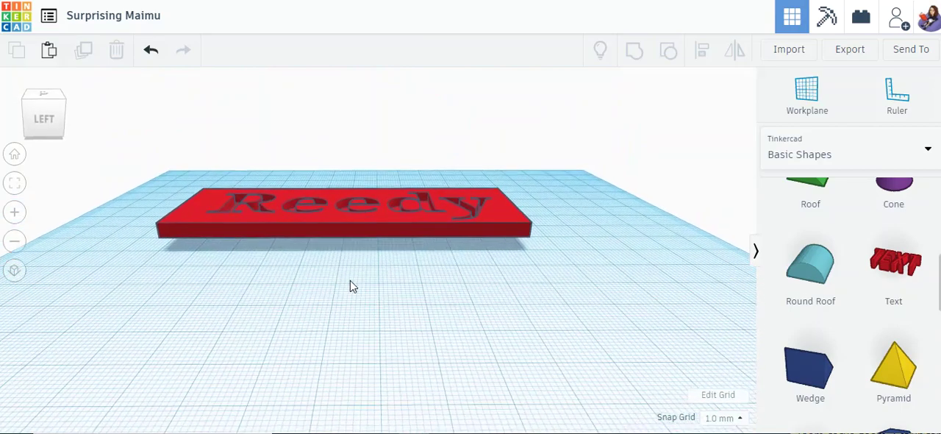
{"action": "scroll", "coordinate": [351, 286], "scroll_direction": "up", "scroll_amount": 3}
{"action": "scroll", "coordinate": [310, 265], "scroll_direction": "down", "scroll_amount": 2}
- Lower the Reedy plate to elevation 0.00 so it rests on the workplane, then deselect it
{"action": "left_click", "coordinate": [326, 211]}
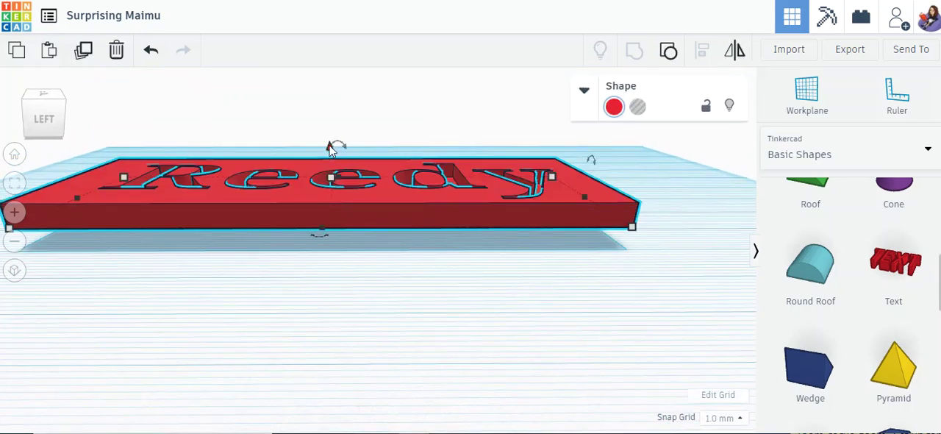
{"action": "scroll", "coordinate": [296, 288], "scroll_direction": "down", "scroll_amount": 2}
{"action": "left_click_drag", "start_coordinate": [339, 158], "coordinate": [336, 154]}
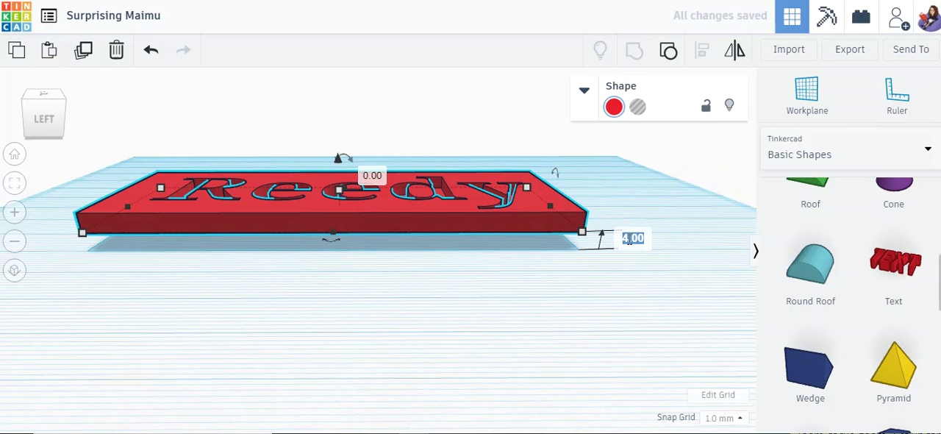
{"action": "left_click", "coordinate": [532, 326]}
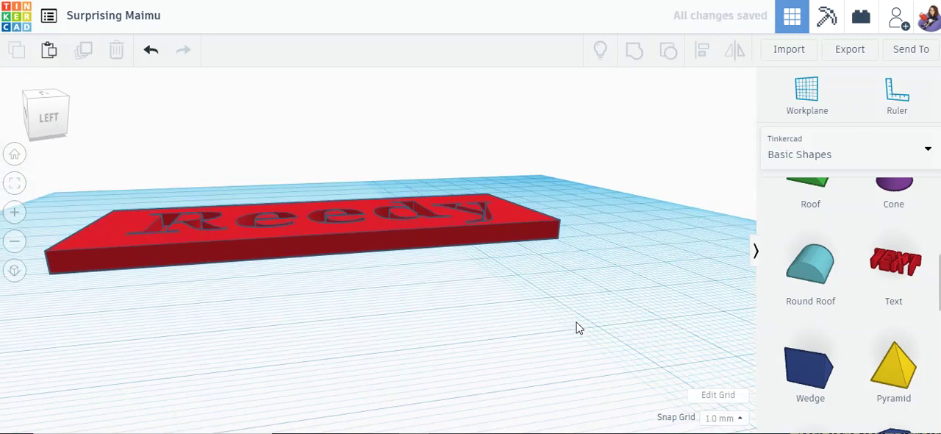